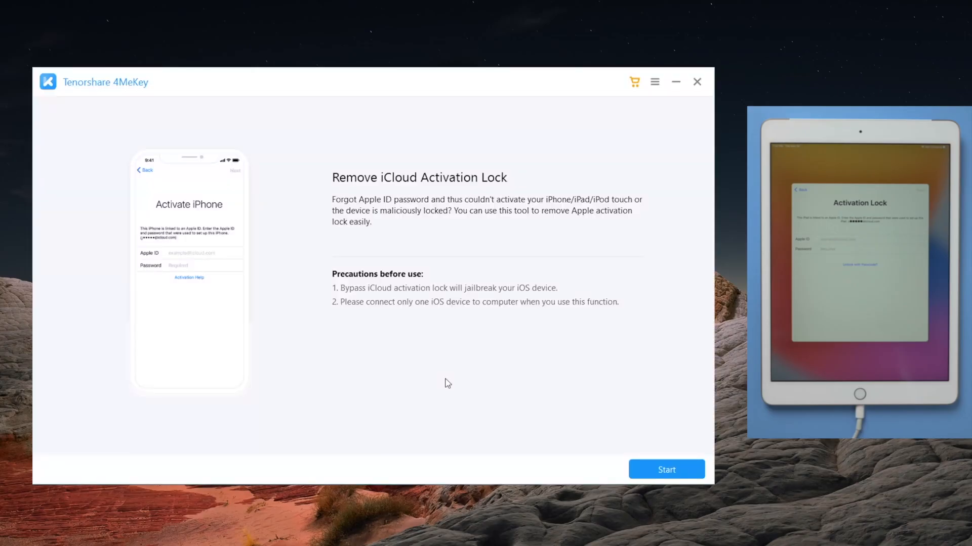
Start the activation-lock removal and accept the agreement to reach the USB burn step.
{"action": "left_click", "coordinate": [655, 465]}
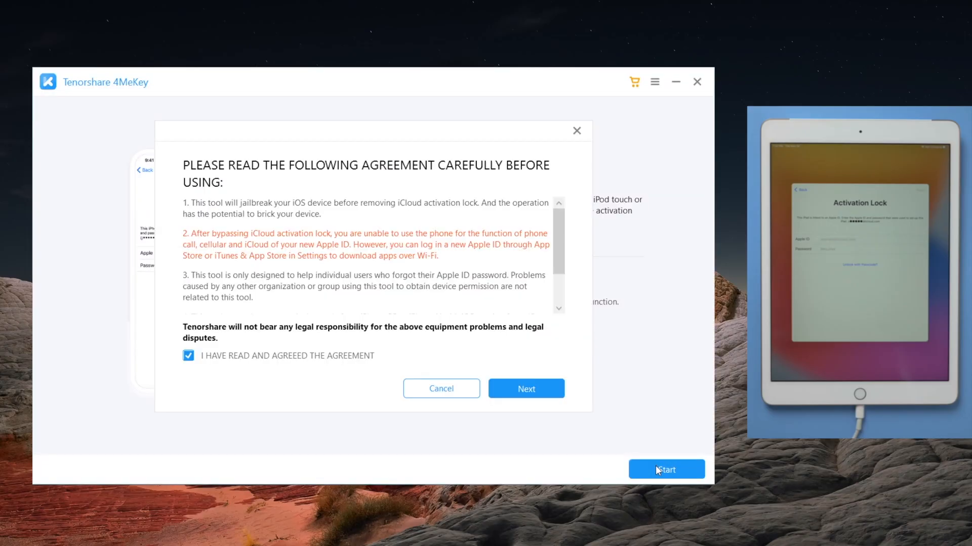
{"action": "left_click", "coordinate": [525, 389]}
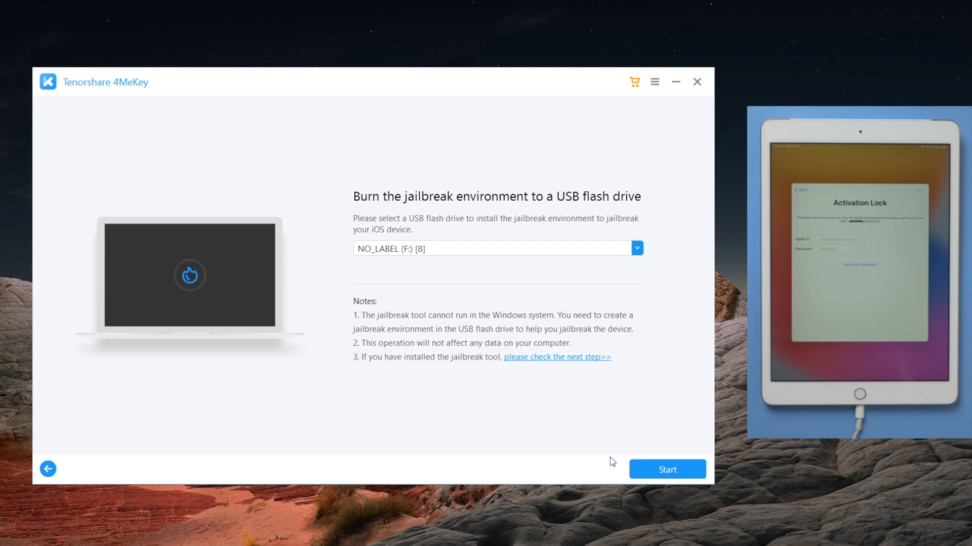
Burn the jailbreak environment to the NO_LABEL (F:) drive, confirming its data will be erased.
{"action": "left_click", "coordinate": [657, 472]}
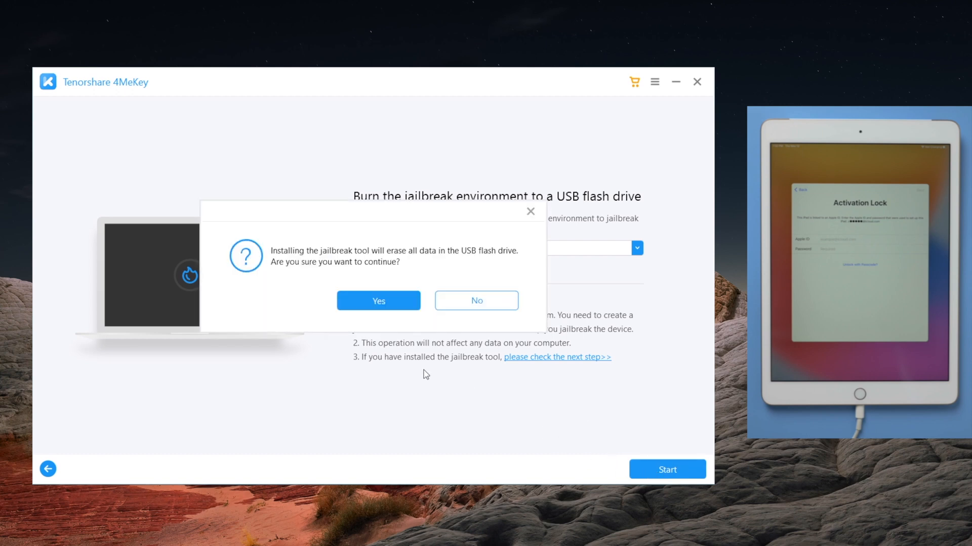
{"action": "left_click", "coordinate": [377, 302]}
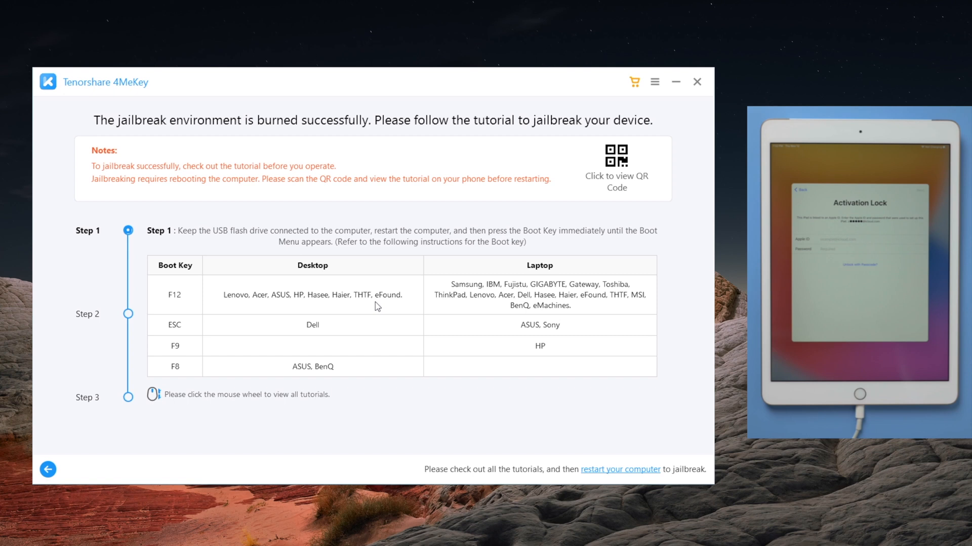
{"action": "scroll", "coordinate": [375, 303], "scroll_direction": "down", "scroll_amount": 1}
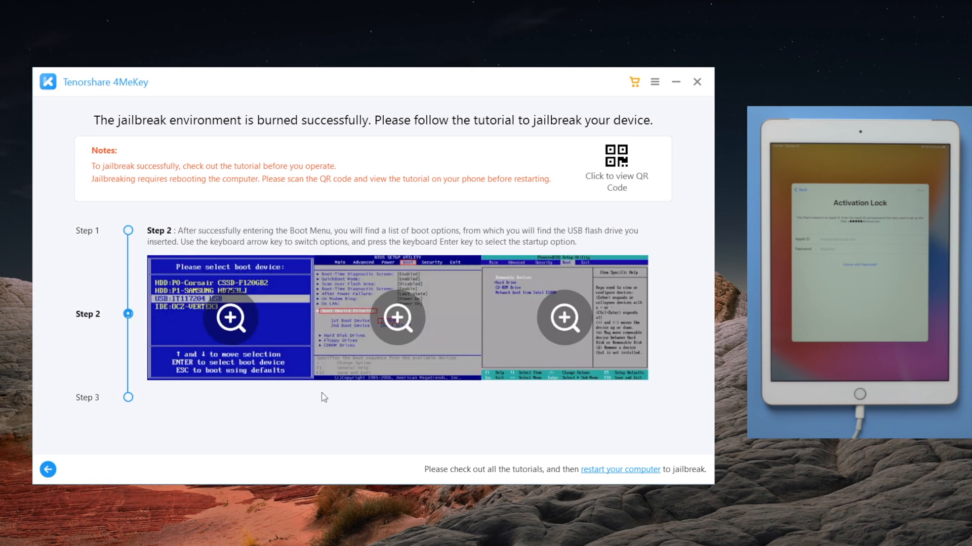
{"action": "scroll", "coordinate": [326, 339], "scroll_direction": "down", "scroll_amount": 1}
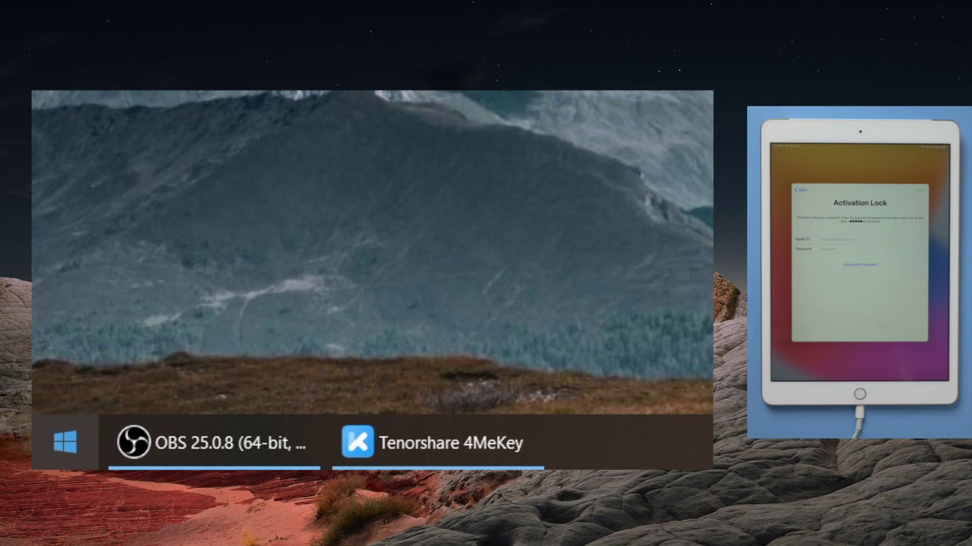
Restart the computer from the Start menu power options so it can boot from USB.
{"action": "key", "text": "super"}
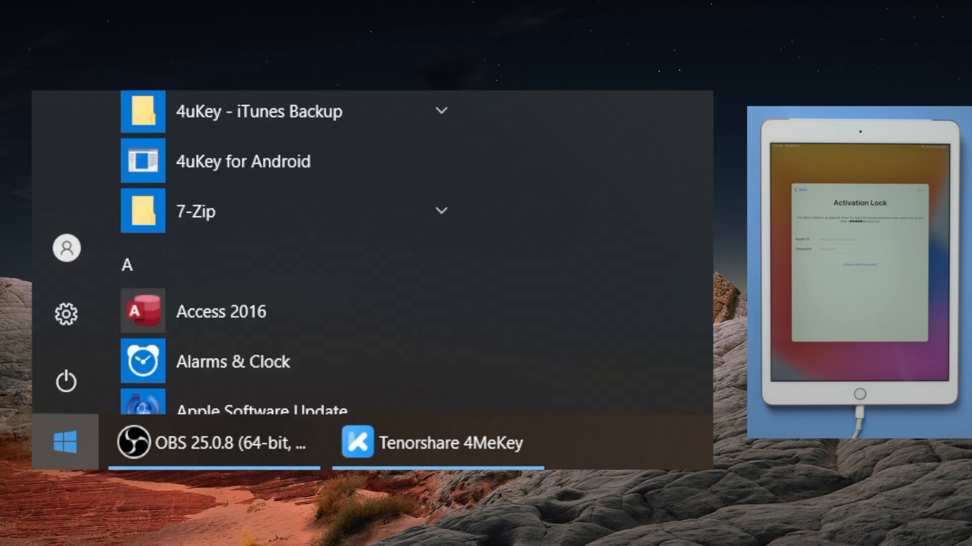
{"action": "left_click", "coordinate": [70, 384]}
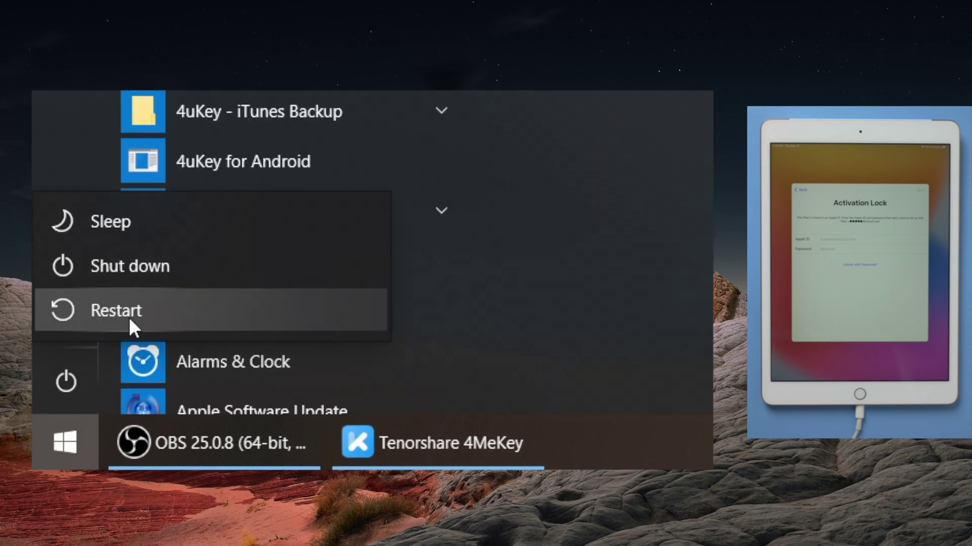
{"action": "left_click", "coordinate": [127, 311]}
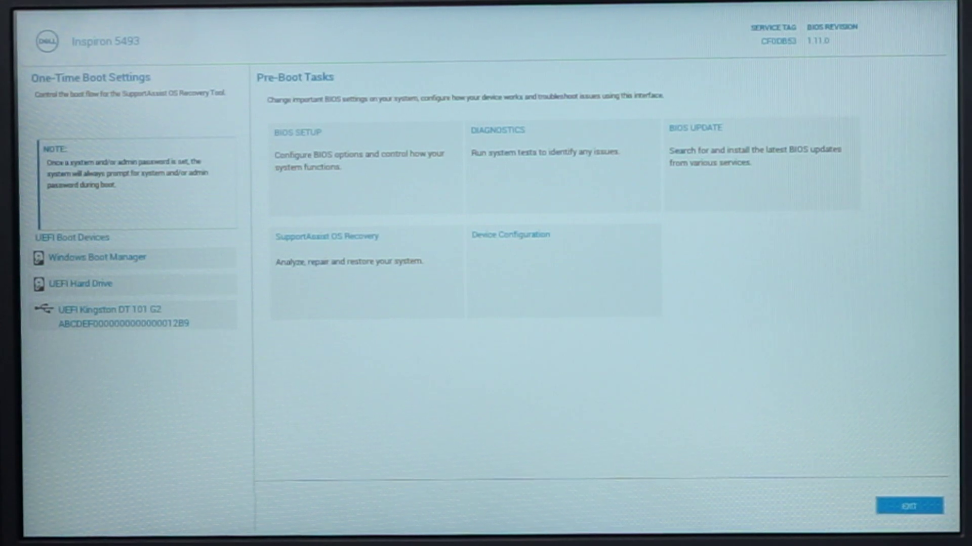
Move down the UEFI boot devices toward the Kingston USB drive.
{"action": "key", "text": "Down"}
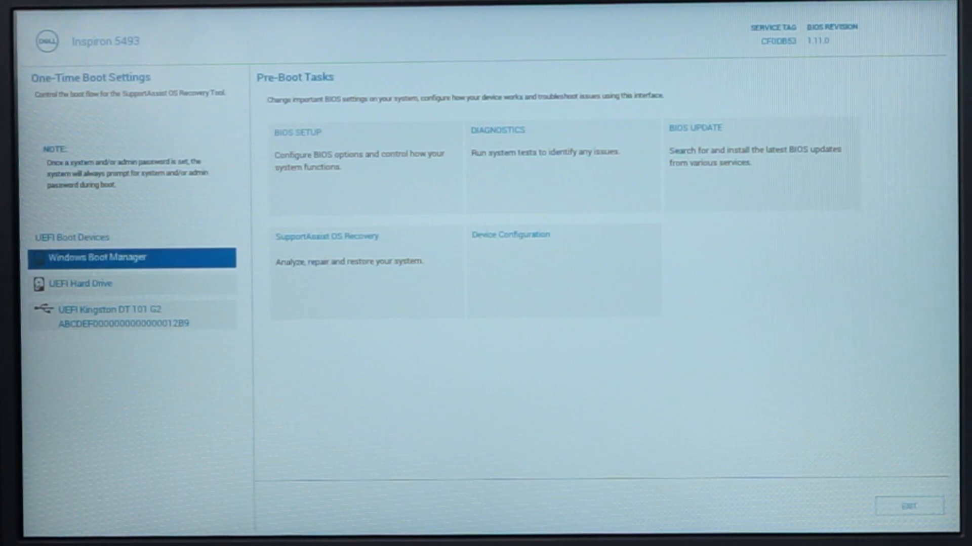
{"action": "key", "text": "Down"}
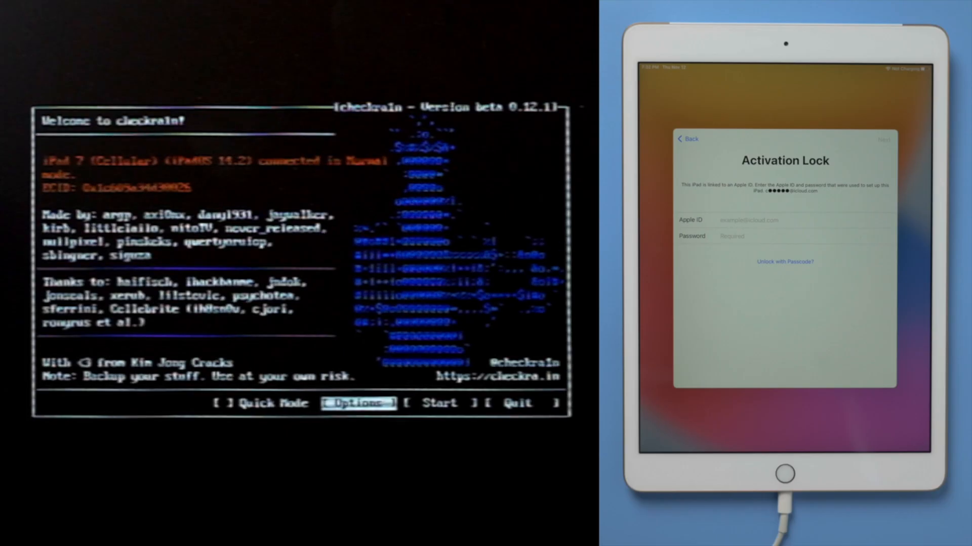
In checkra1n Options, enable Allow untested iOS/iPadOS/tvOS versions and Skip All BPR check.
{"action": "key", "text": "Return"}
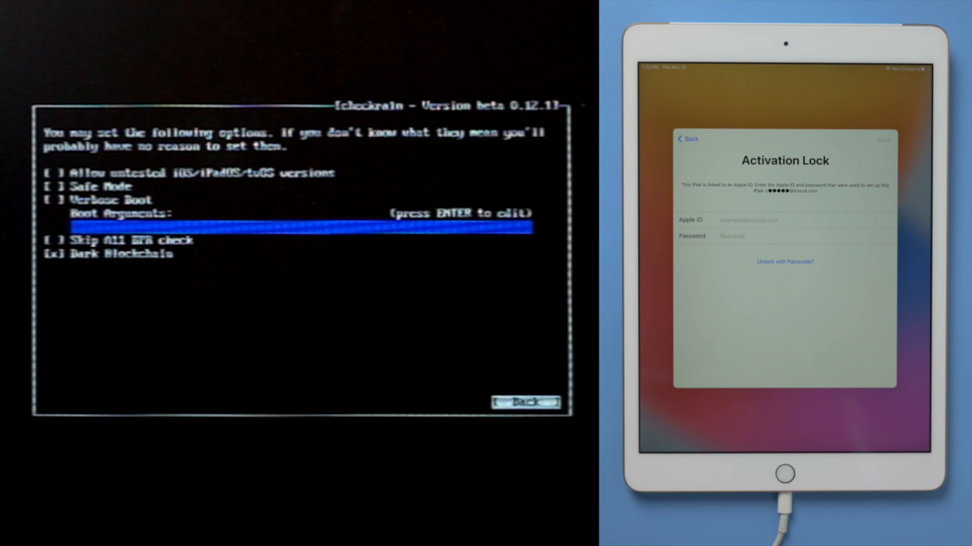
{"action": "key", "text": "Up"}
{"action": "key", "text": "Up"}
{"action": "key", "text": "Up"}
{"action": "key", "text": "Up"}
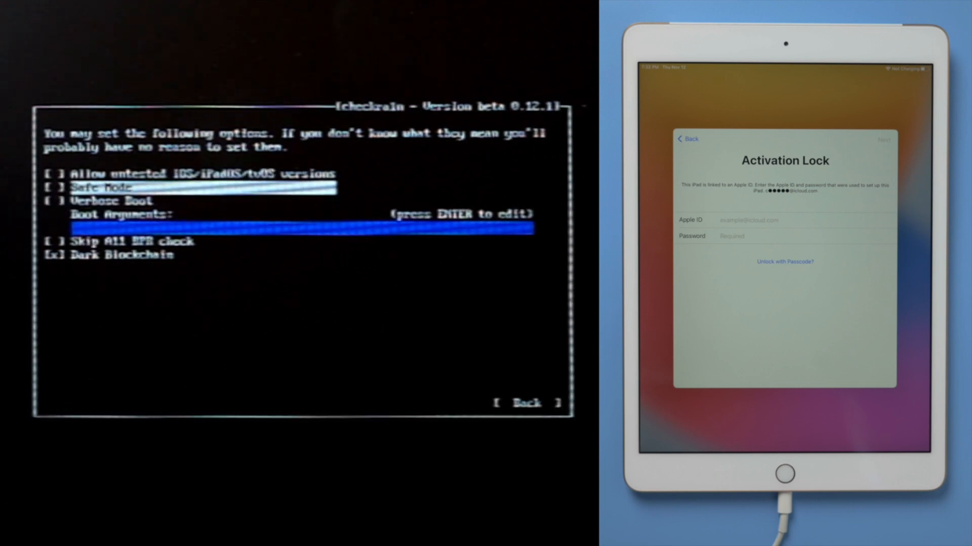
{"action": "key", "text": "Up"}
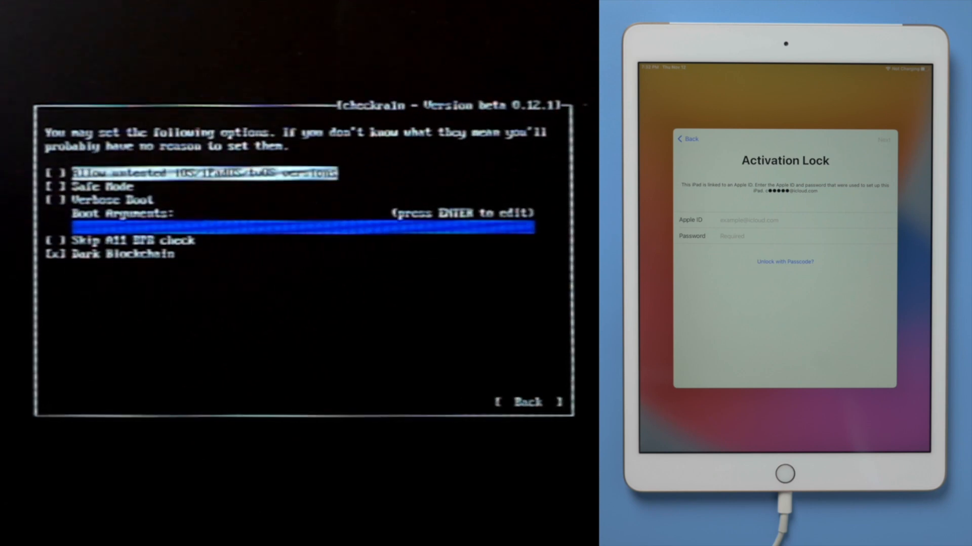
{"action": "key", "text": "space"}
{"action": "key", "text": "Down"}
{"action": "key", "text": "Down"}
{"action": "key", "text": "Down"}
{"action": "key", "text": "space"}
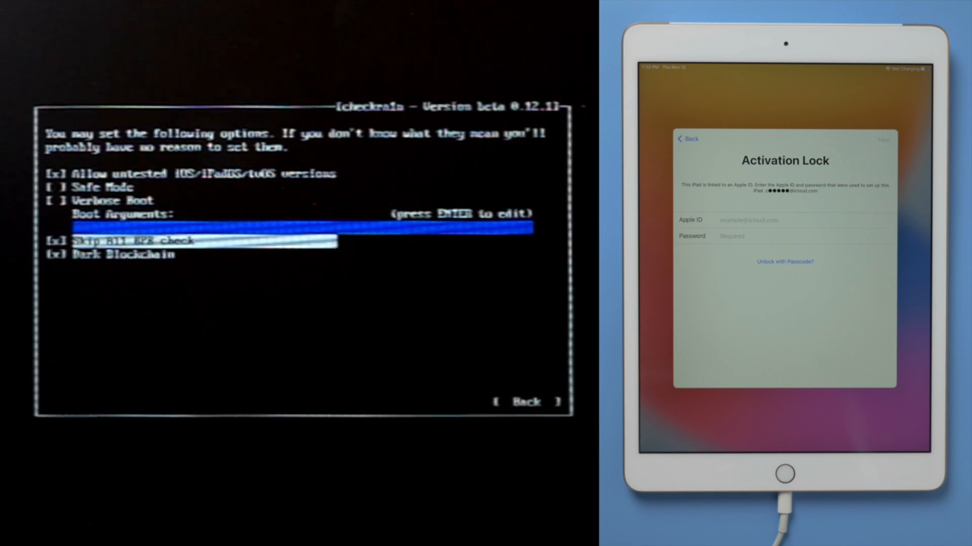
Leave the options via Back to the checkra1n welcome screen.
{"action": "key", "text": "Down"}
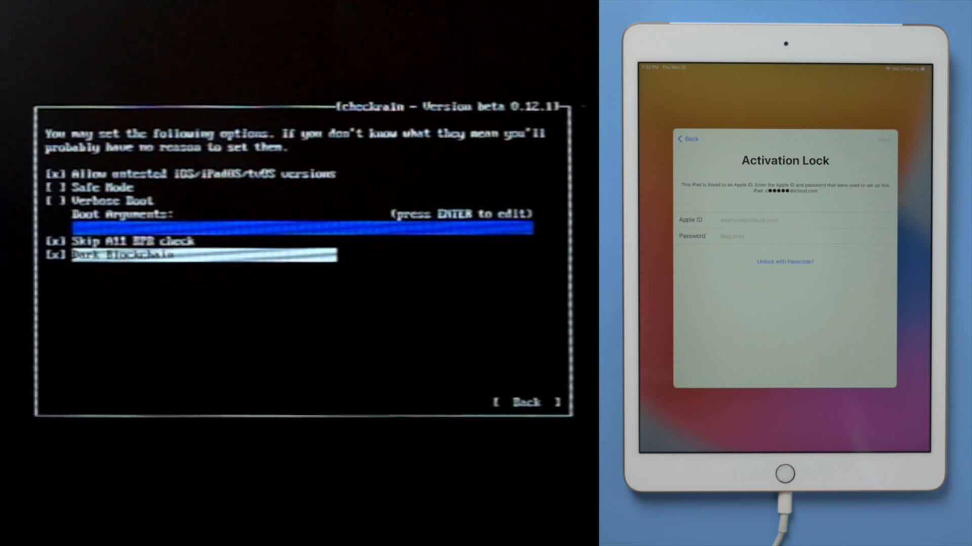
{"action": "key", "text": "Down"}
{"action": "key", "text": "Return"}
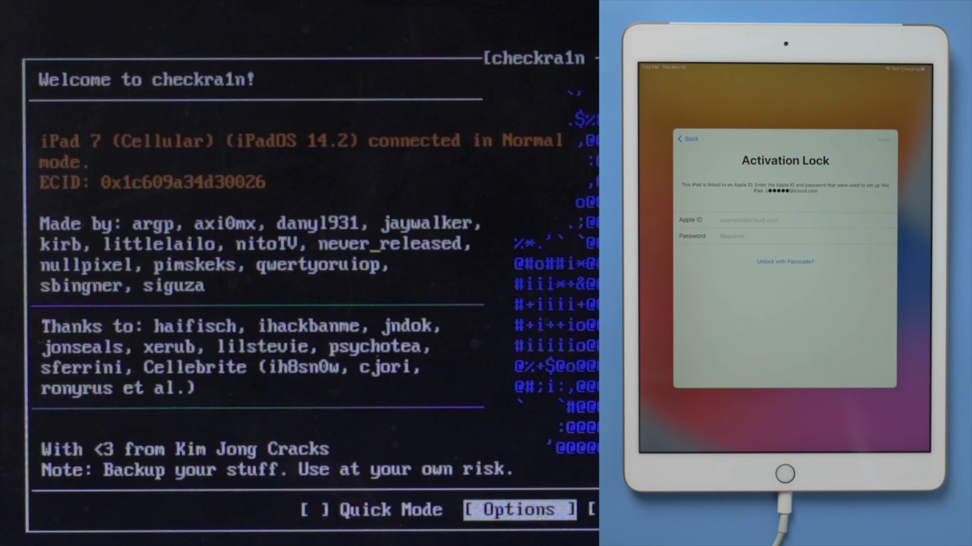
Start the jailbreak, put the iPad into recovery mode and begin the DFU button countdown.
{"action": "key", "text": "Right"}
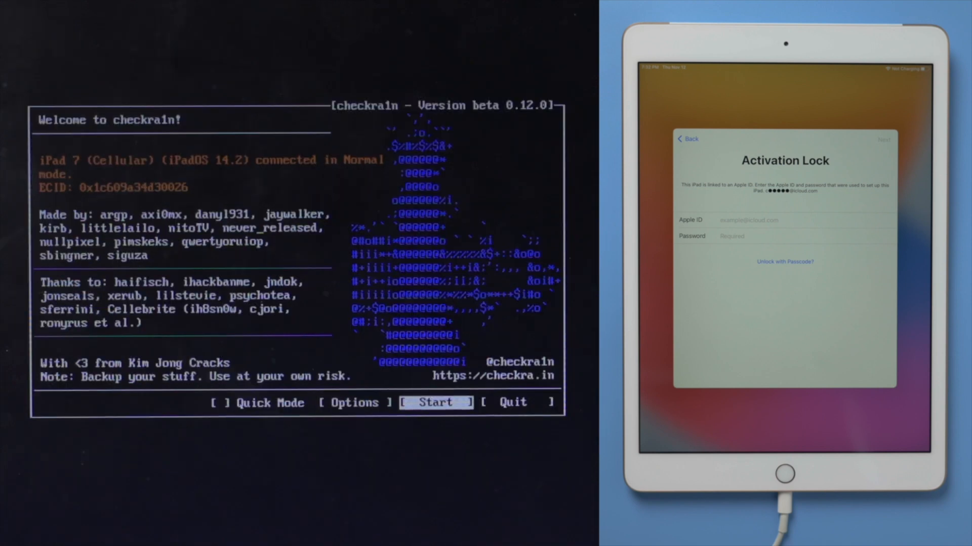
{"action": "key", "text": "Return"}
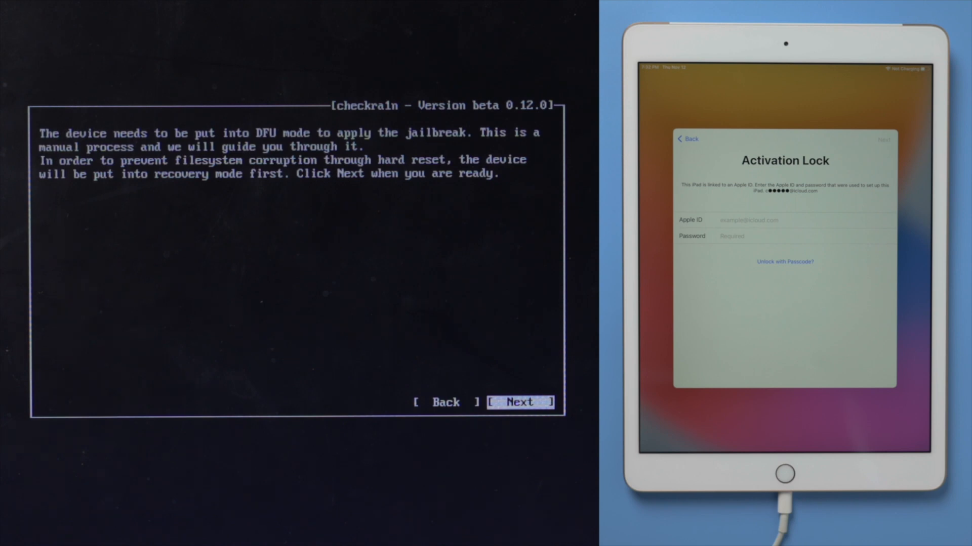
{"action": "key", "text": "Return"}
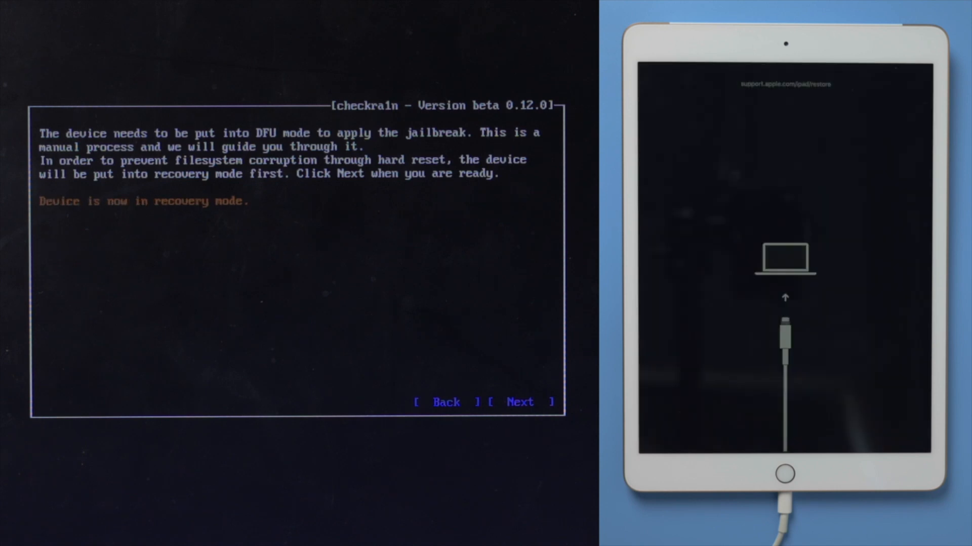
{"action": "key", "text": "Return"}
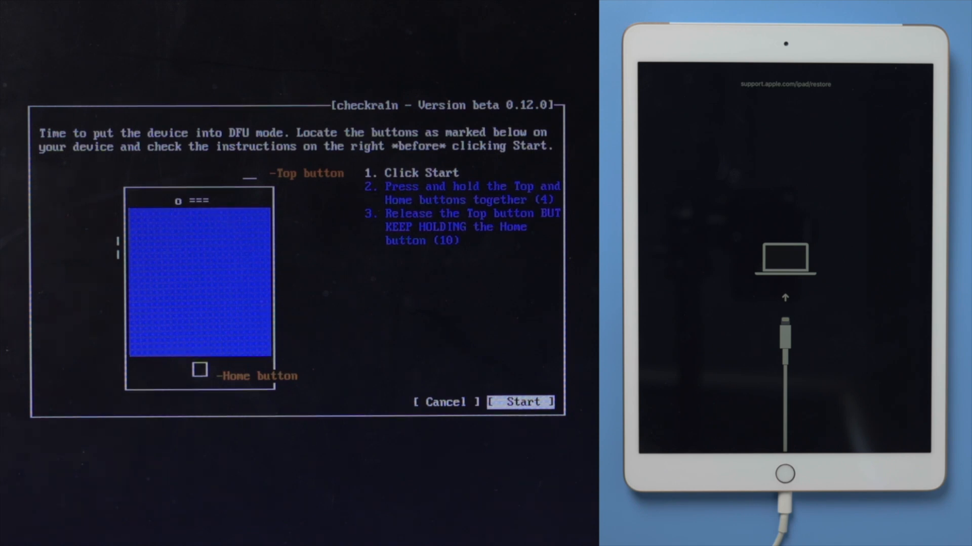
{"action": "key", "text": "Return"}
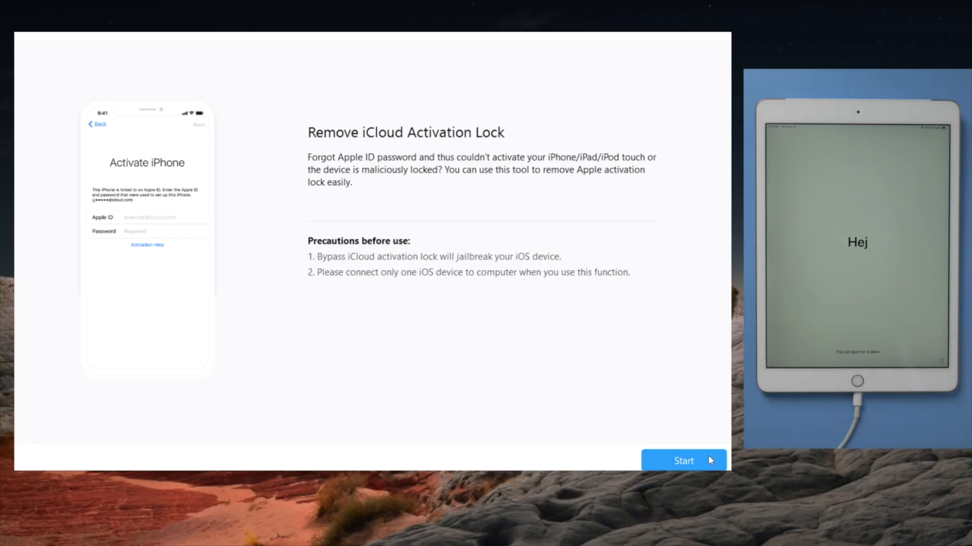
Start removal again and accept the agreement to reach the iPad (7th generation) device confirmation.
{"action": "left_click", "coordinate": [709, 455]}
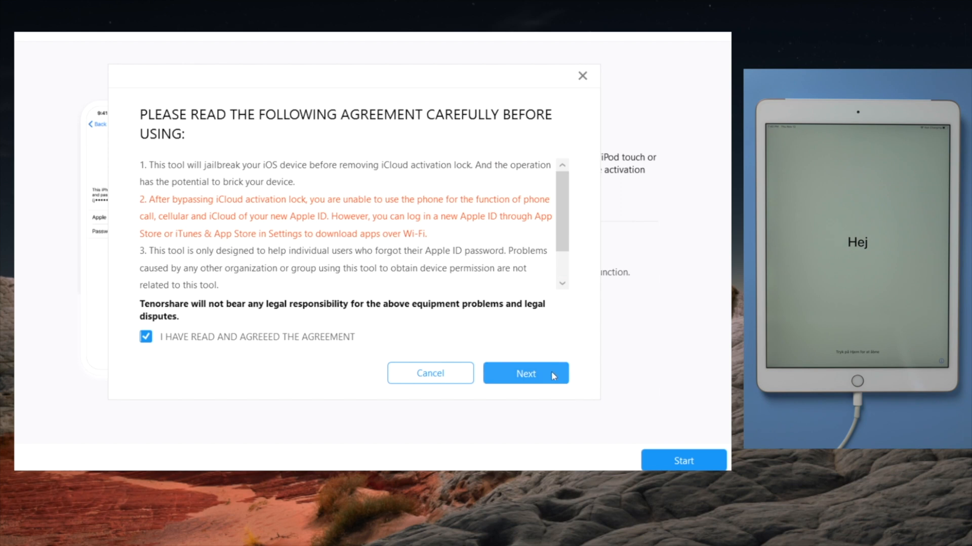
{"action": "left_click", "coordinate": [551, 374]}
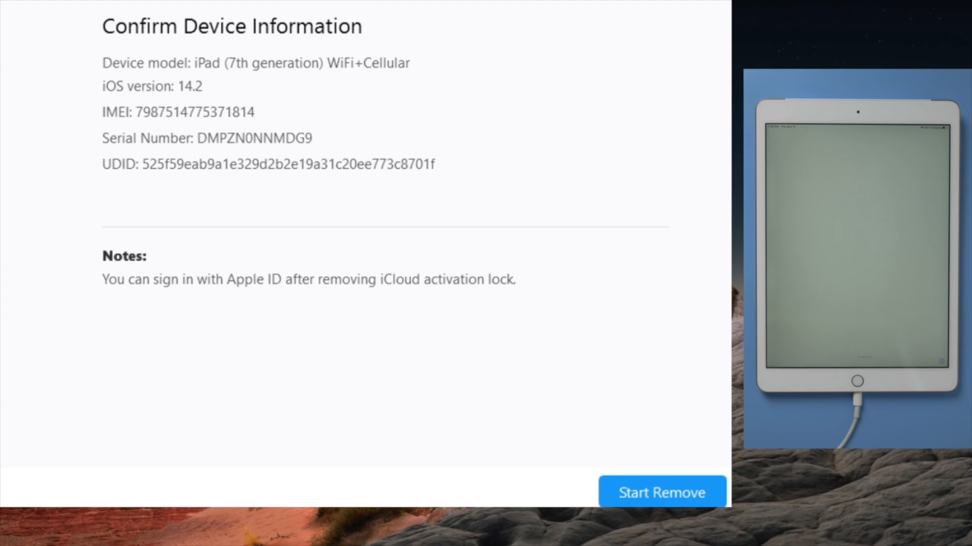
Start Remove to strip the iCloud activation lock from the jailbroken iPad.
{"action": "left_click", "coordinate": [680, 485]}
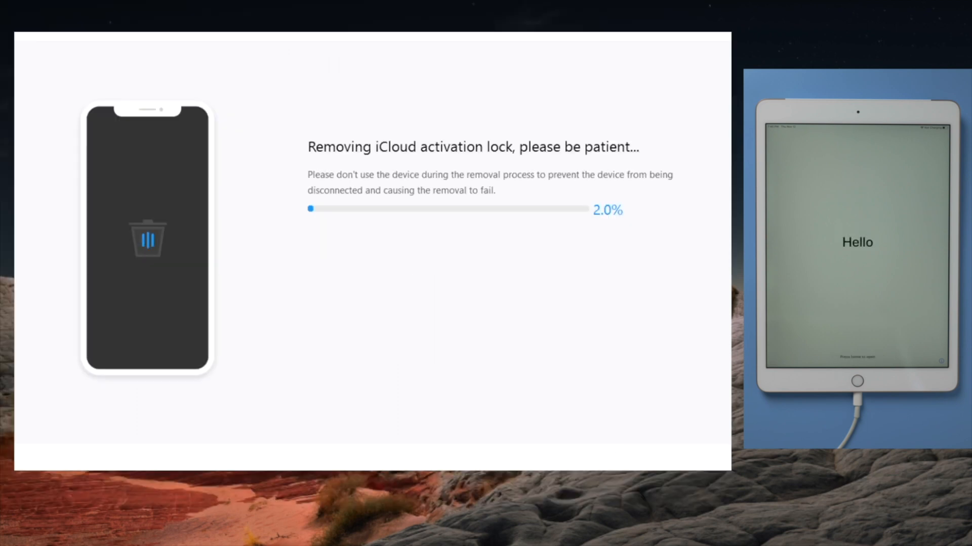